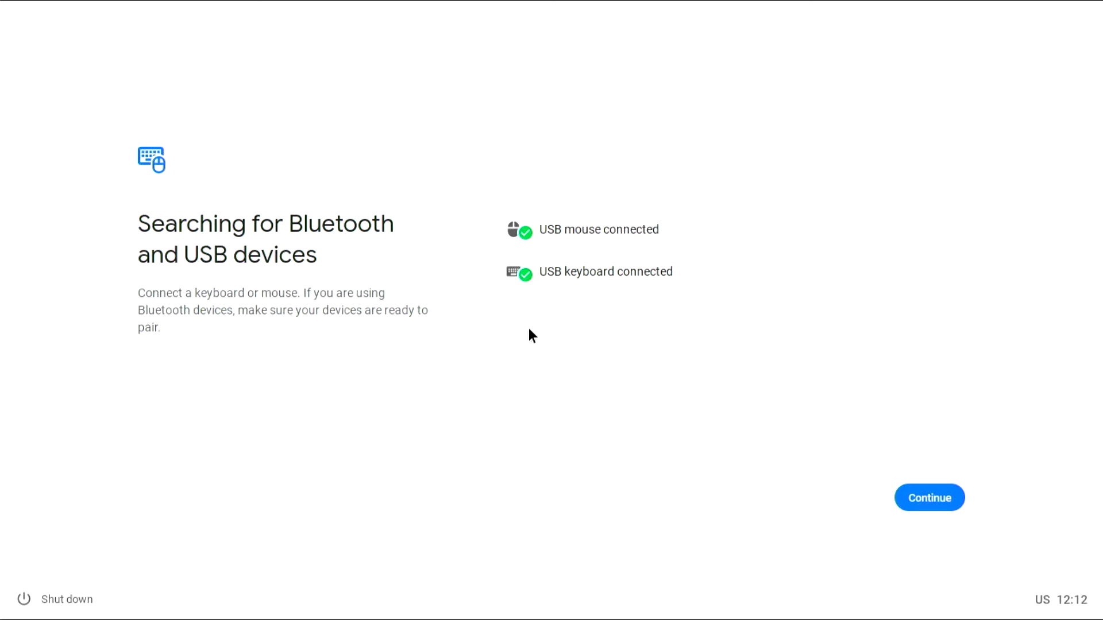
- Pass the welcome, wired-network and Google terms screens and choose Enterprise enrollment
left_click(929, 507)
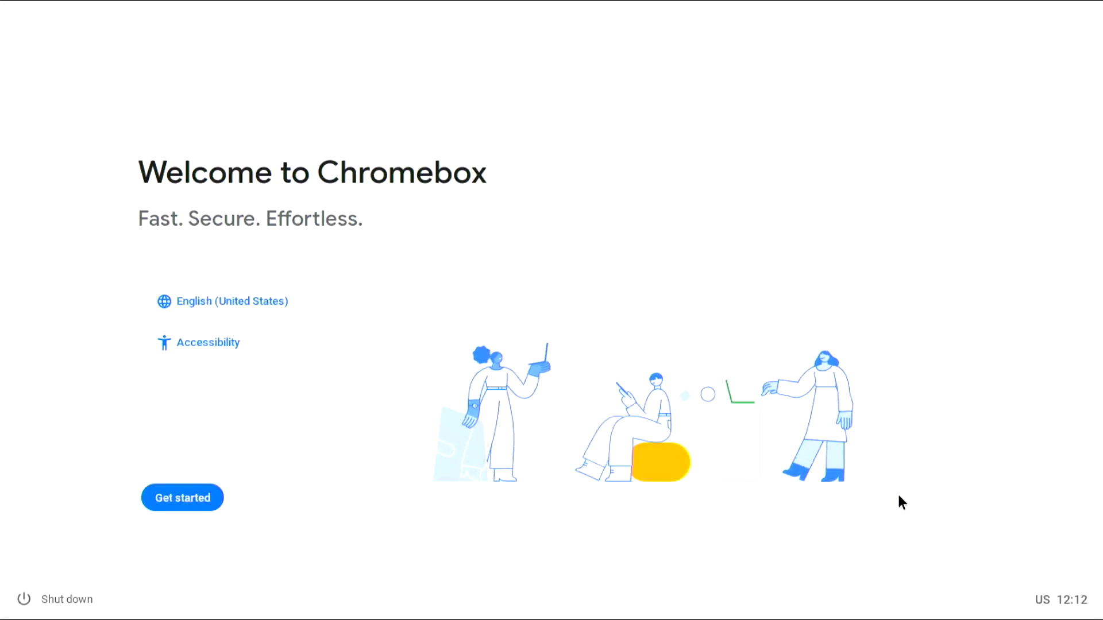
left_click(179, 498)
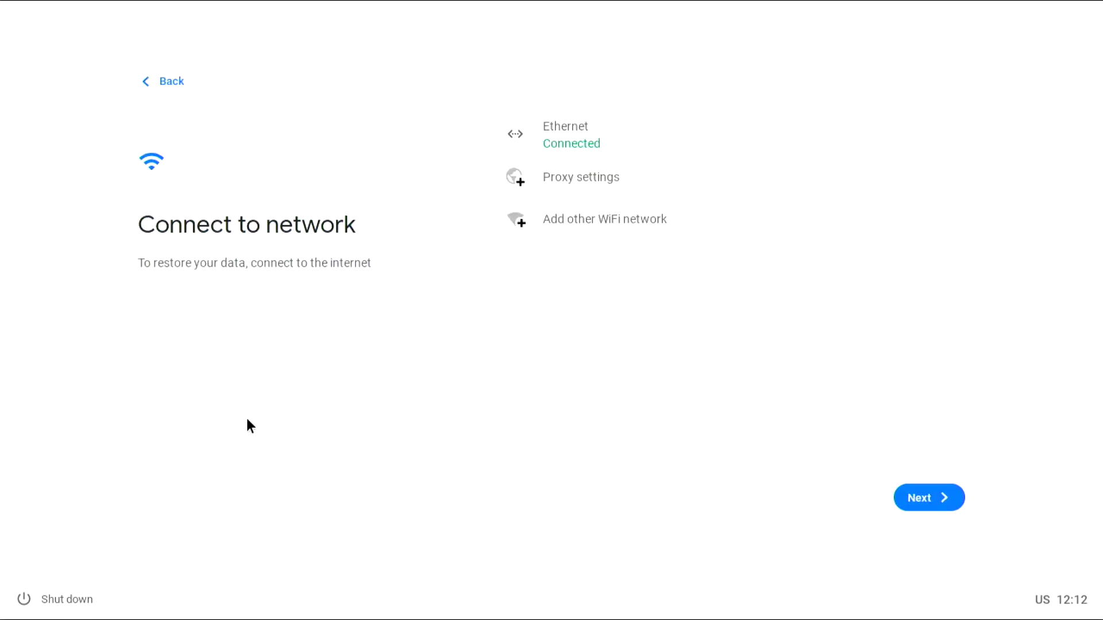
left_click(555, 131)
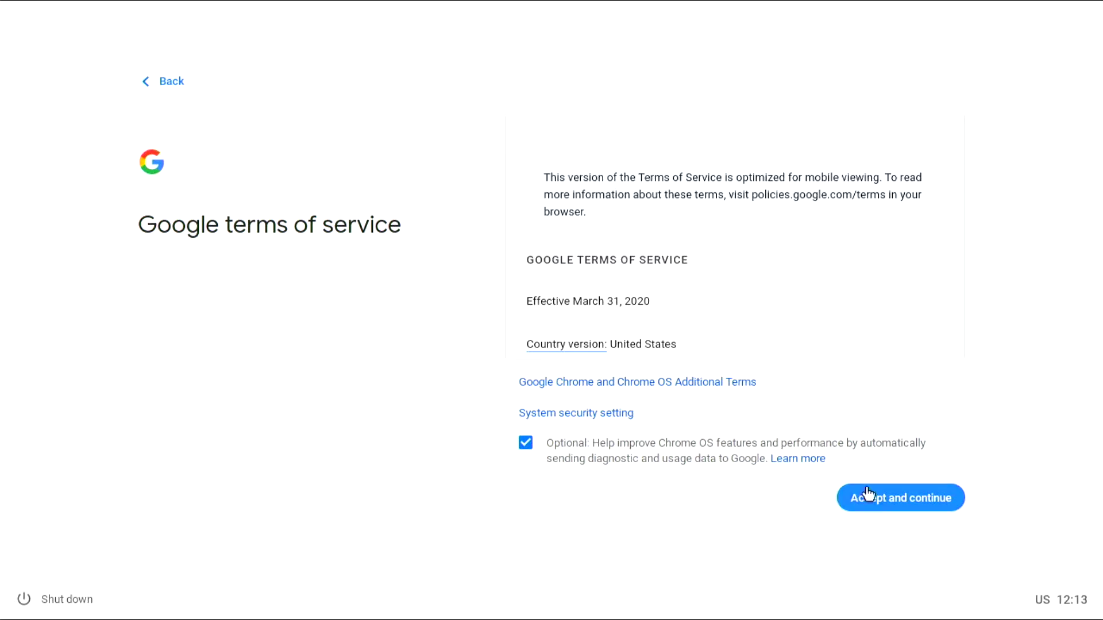
left_click(880, 503)
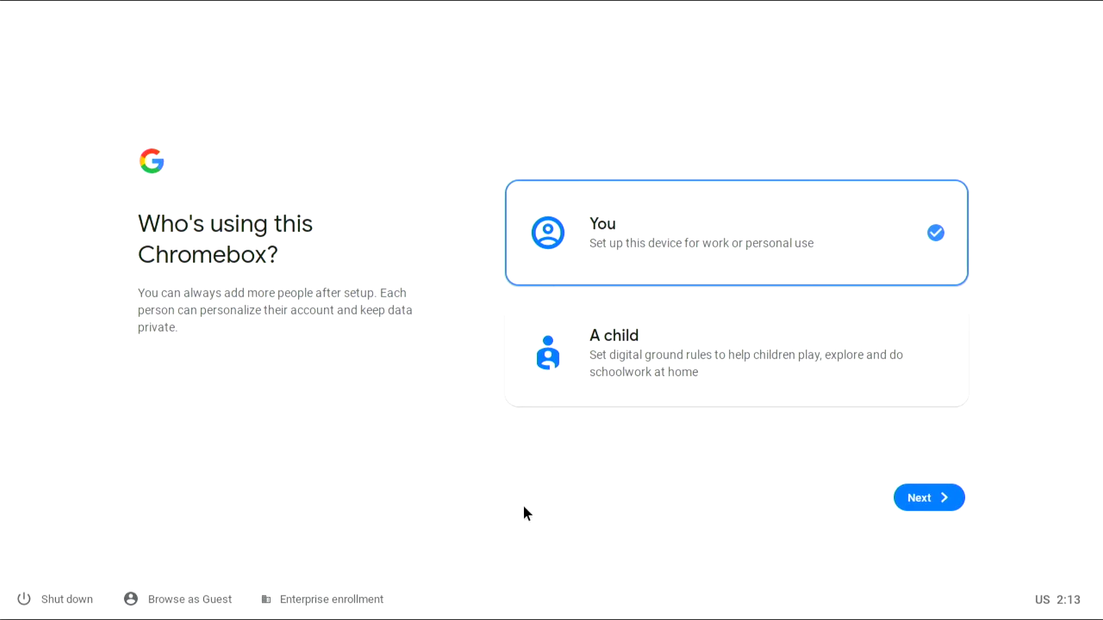
left_click(317, 598)
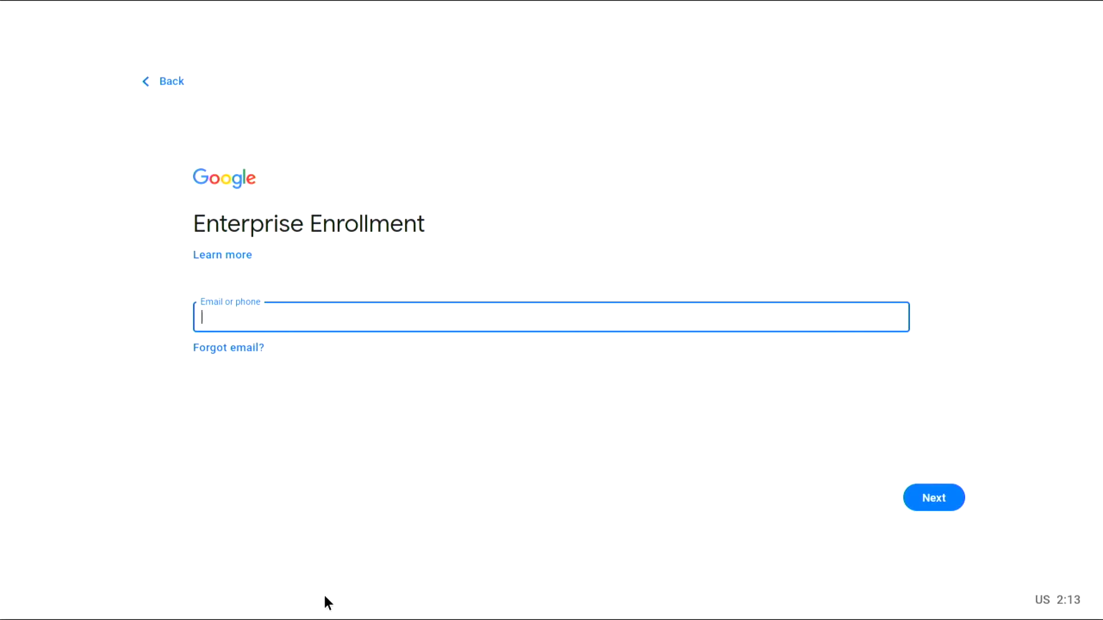
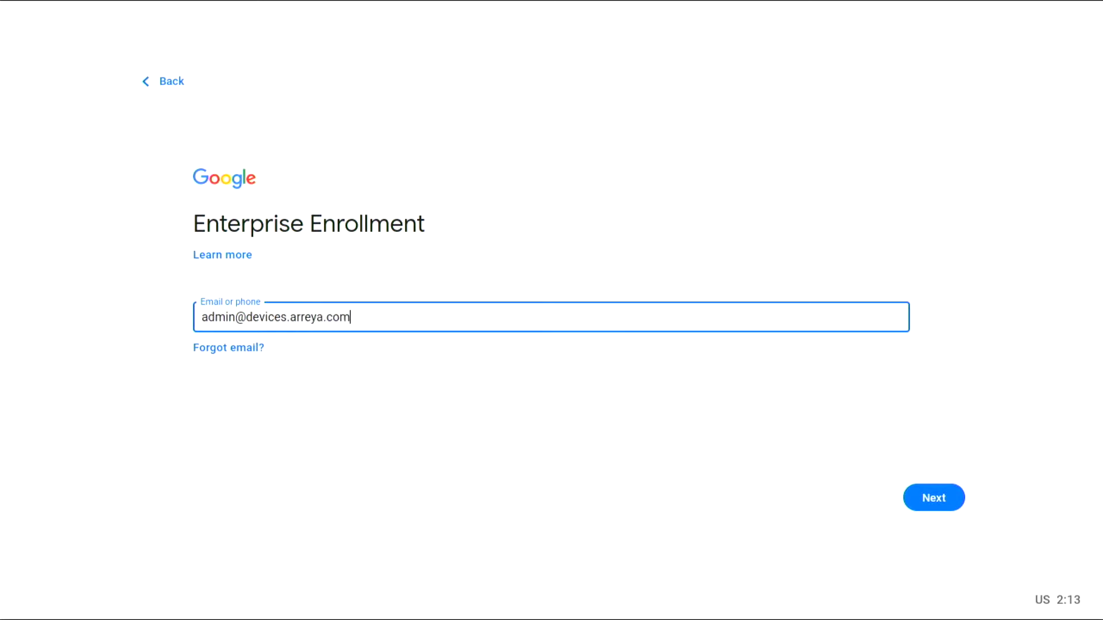
- Submit the admin email and password to enroll the Chromebox into the organisation
key("Return")
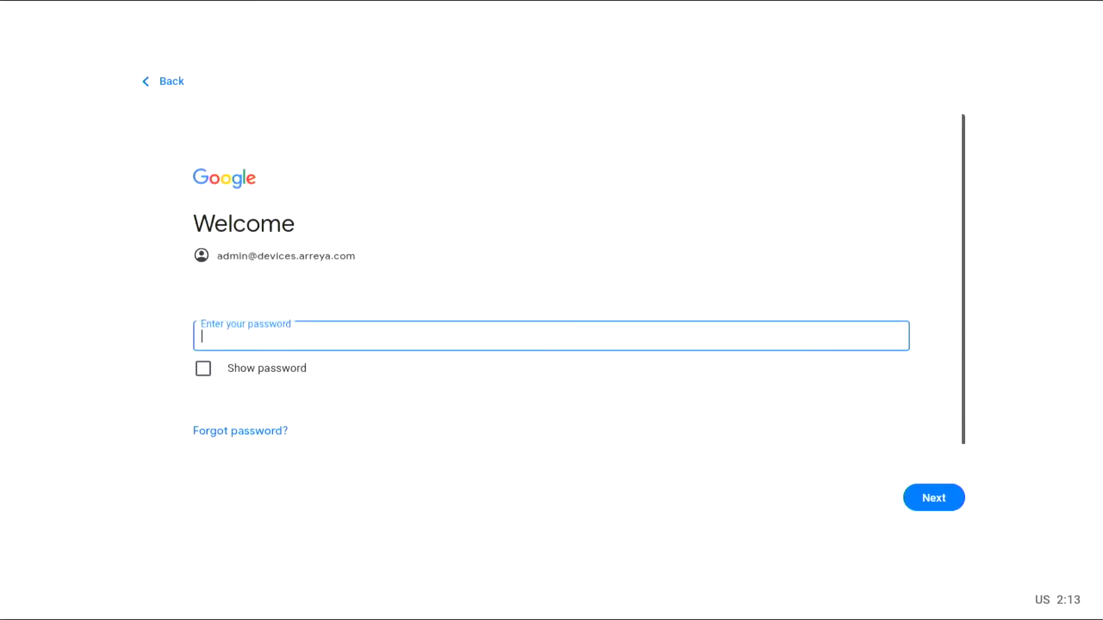
type("***")
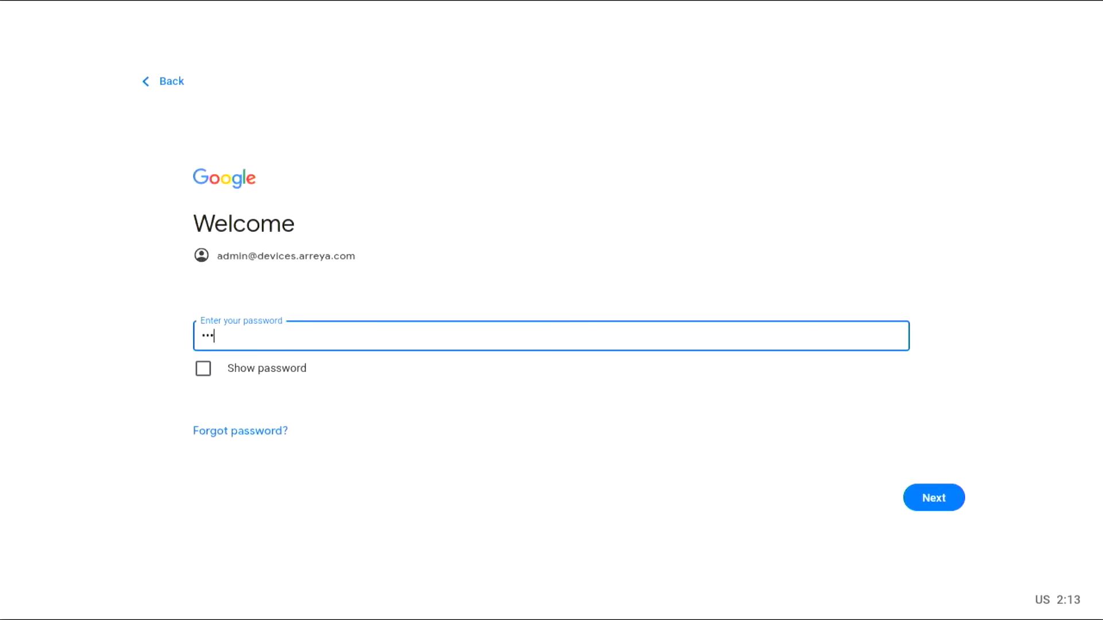
type("******")
left_click(934, 498)
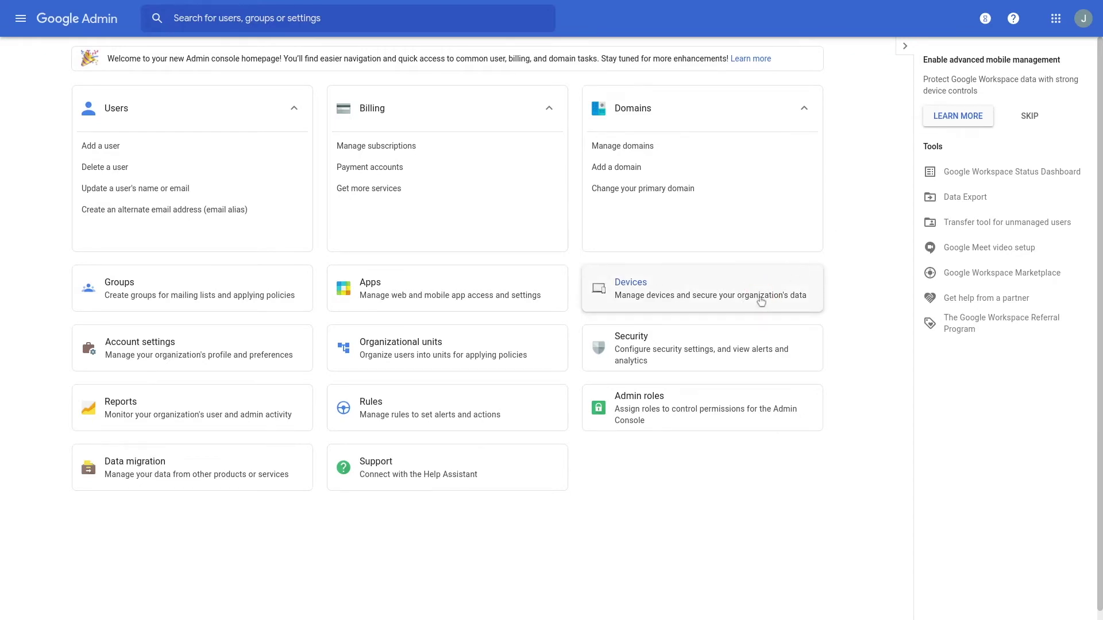
- Reach the Kiosks settings under Devices > Chrome > Apps & extensions
left_click(762, 302)
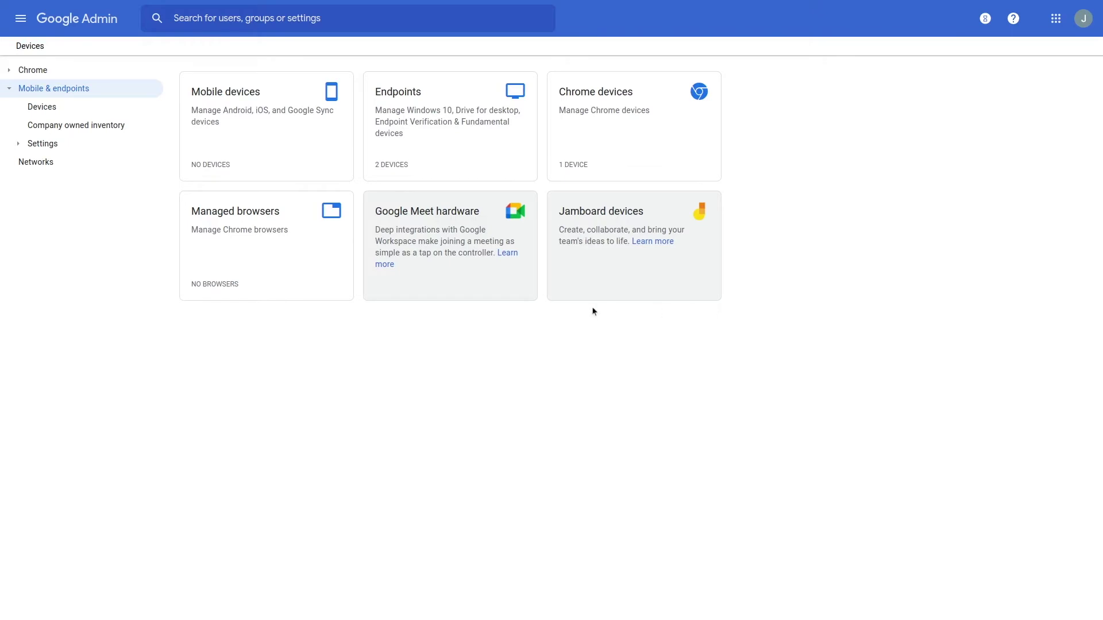
left_click(39, 71)
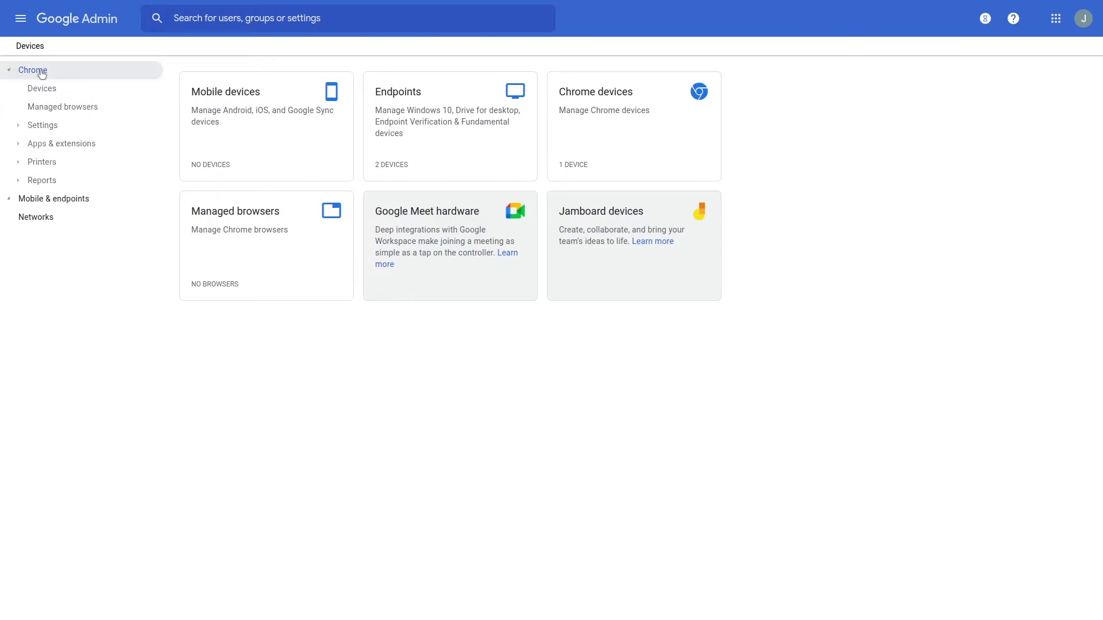
left_click(34, 145)
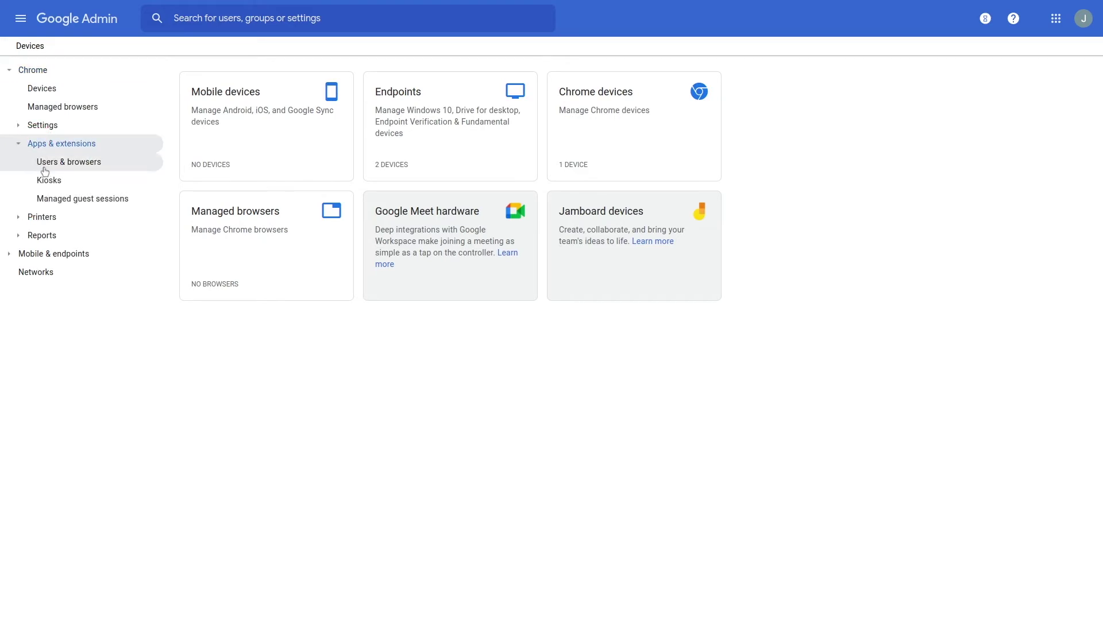
left_click(49, 181)
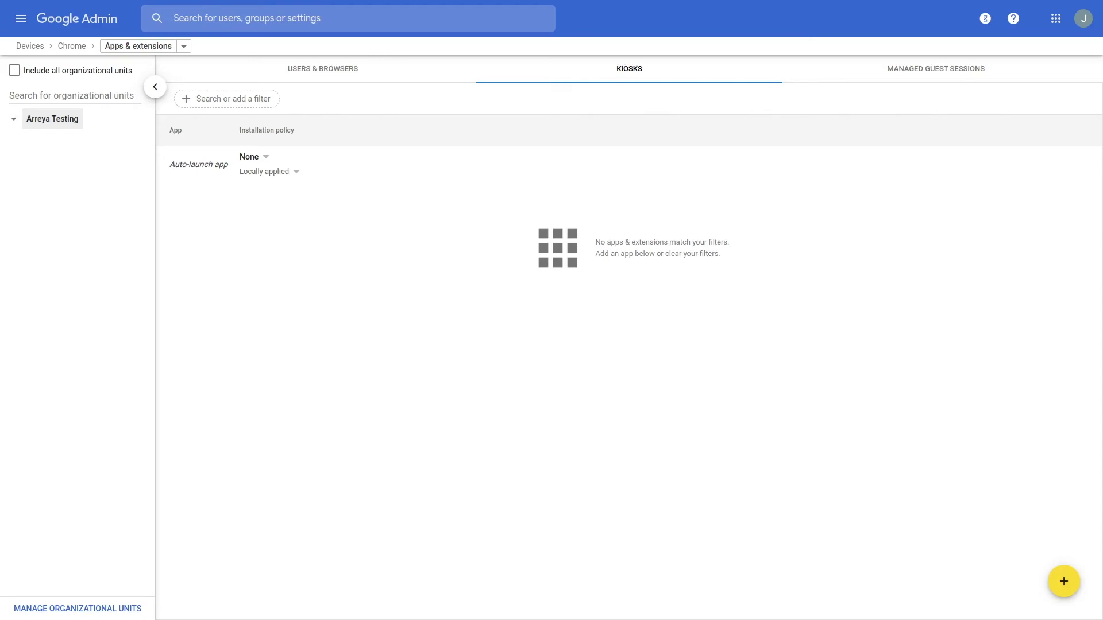
- Select the Arreya Testing organizational unit and start adding a kiosk app from the Chrome Web Store
left_click(42, 120)
left_click(42, 121)
mouse_move(1064, 582)
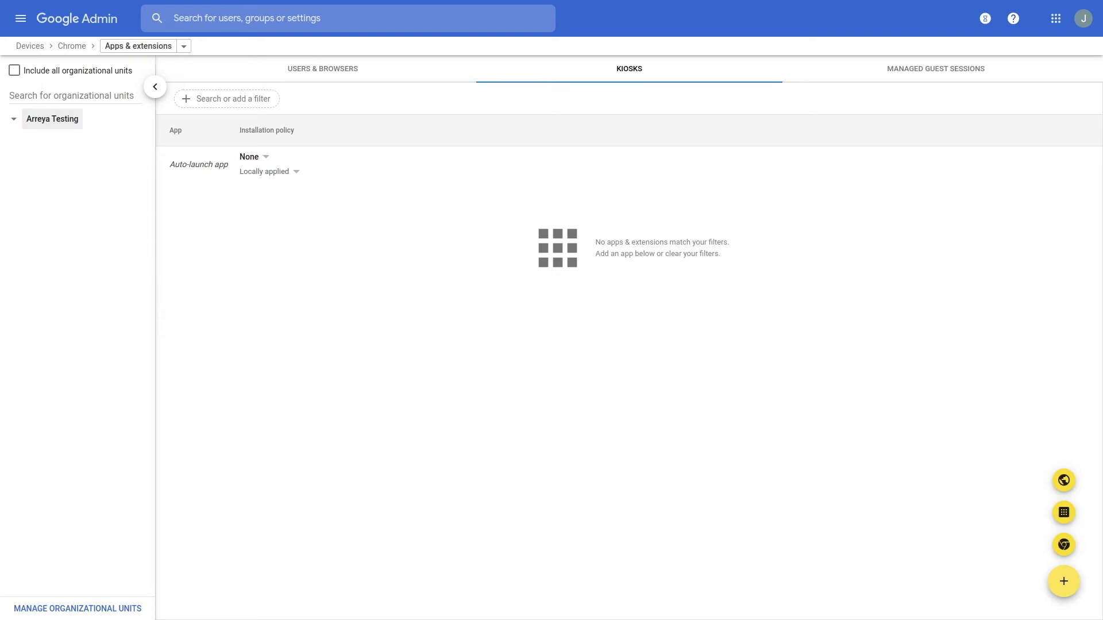
left_click(1065, 545)
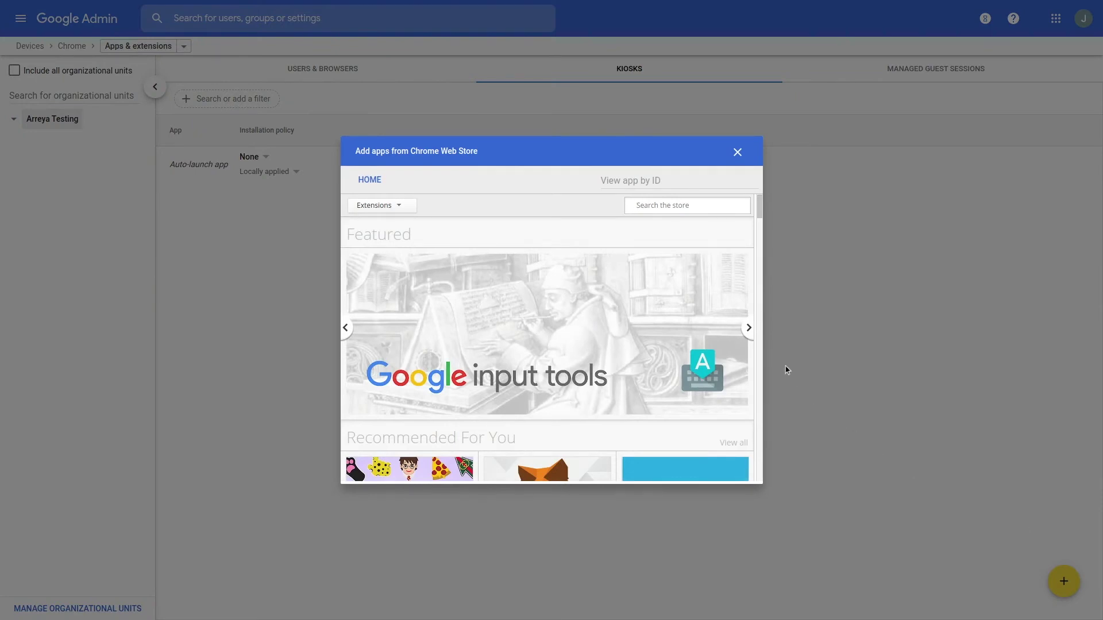
- Search the store for 'arreya' and select the Arreya app as a kiosk app
left_click(671, 205)
type("a")
type("rreya")
key("Return")
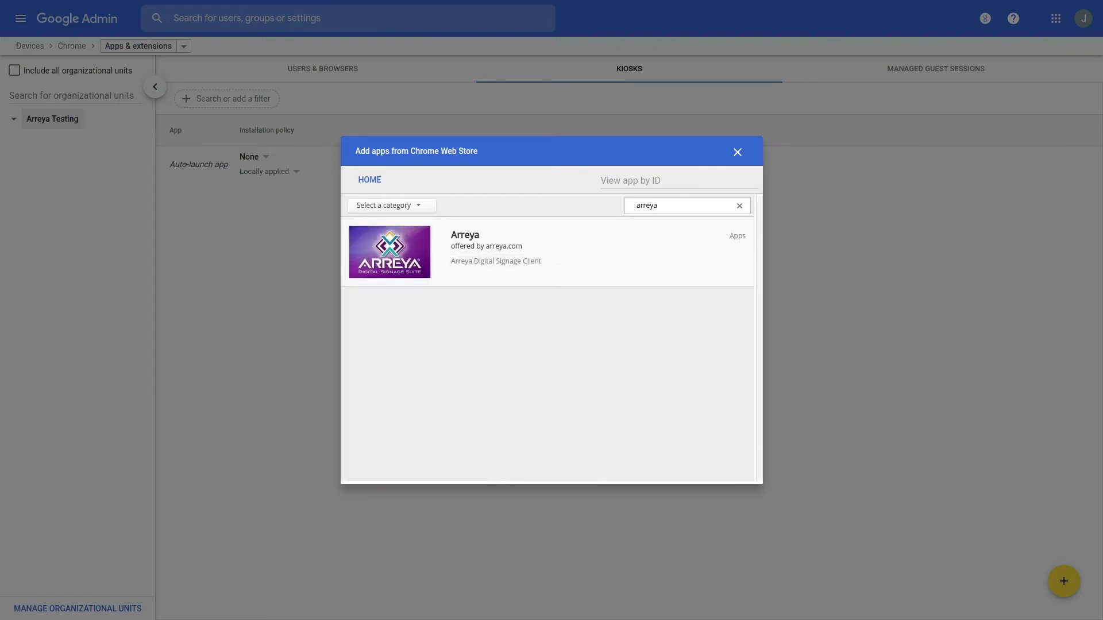
left_click(612, 257)
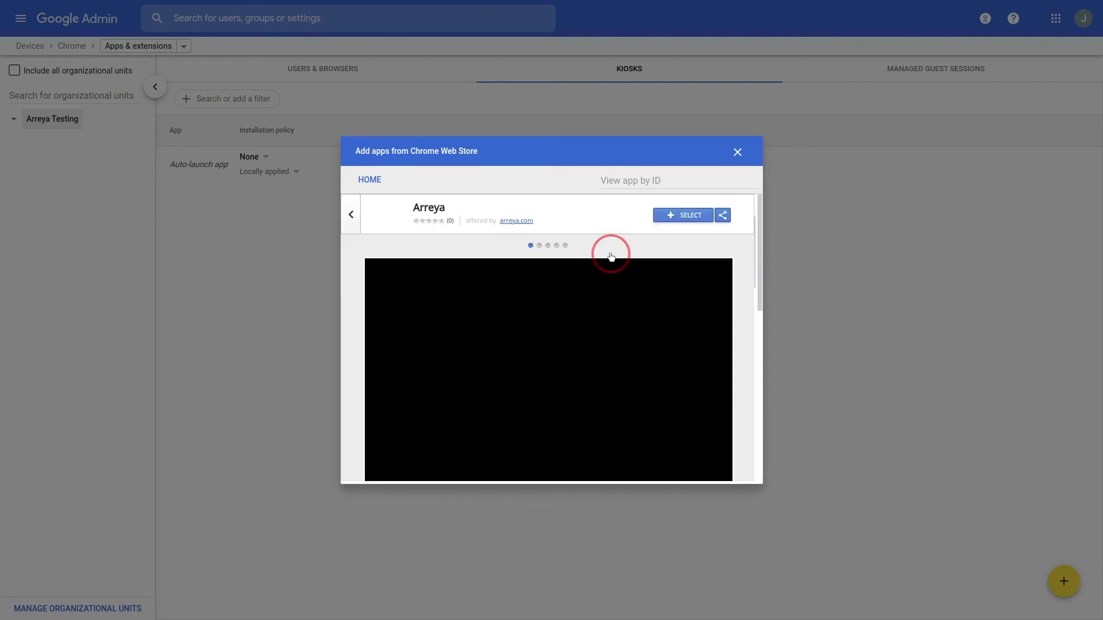
left_click(664, 222)
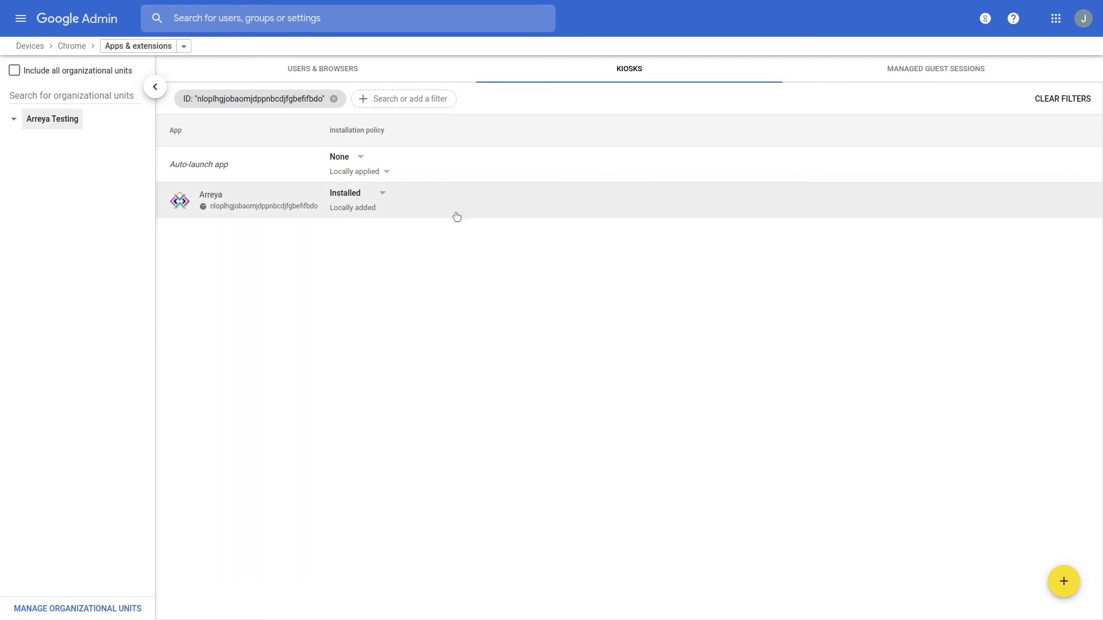
- Make Arreya the auto-launch kiosk app and allow it to manage power
left_click(362, 162)
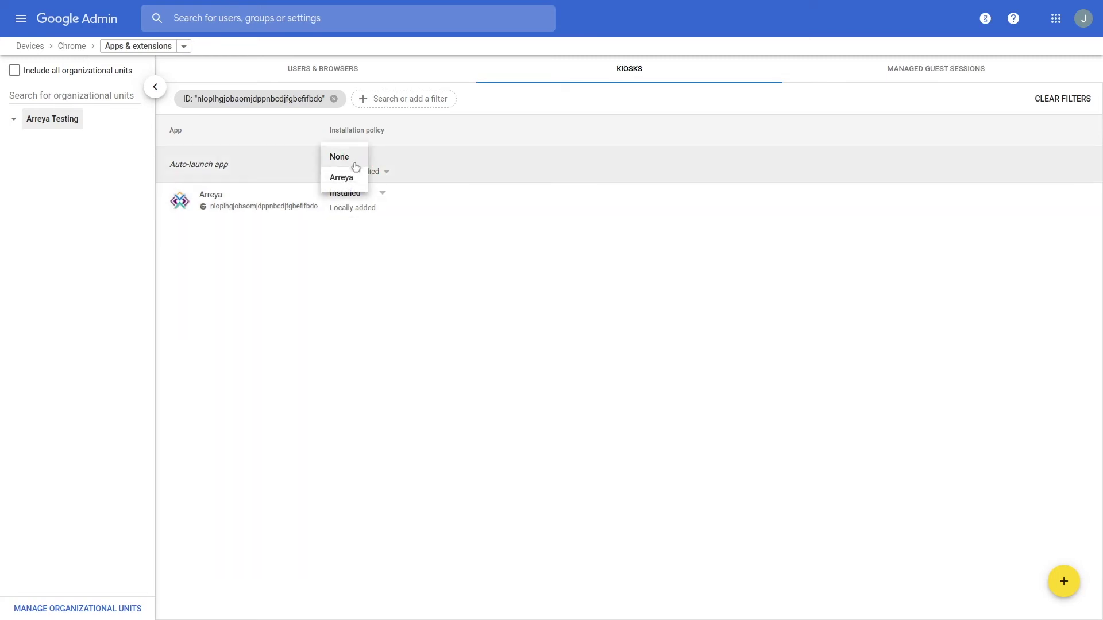
left_click(347, 177)
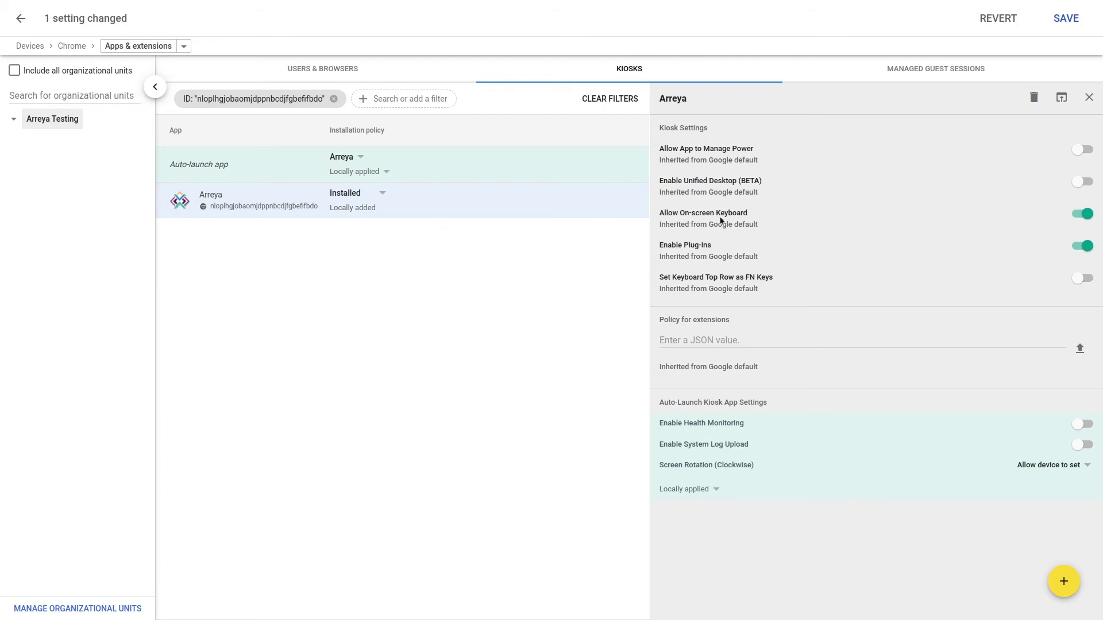
left_click(1082, 150)
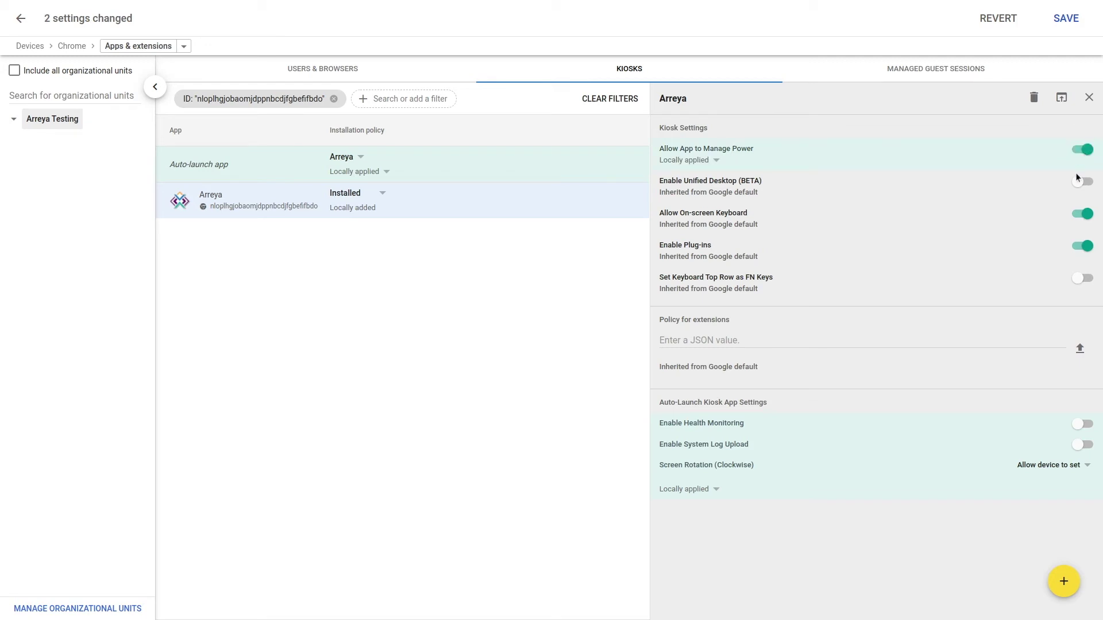
- Enable health monitoring and system log upload, accept the notification warning, and save the kiosk settings
left_click(1080, 422)
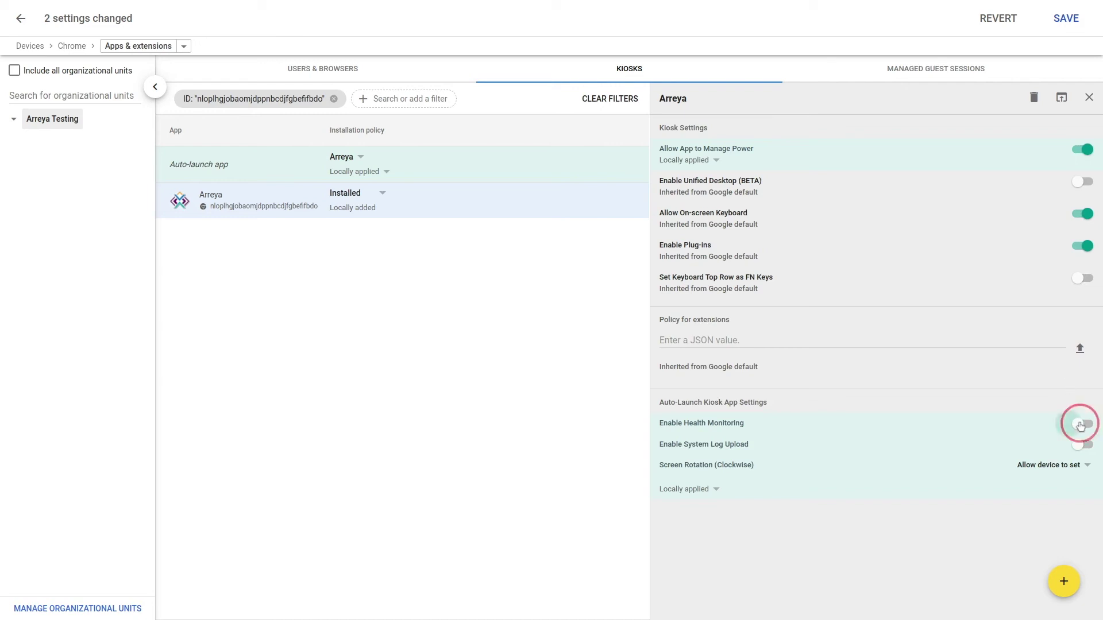
left_click(1079, 445)
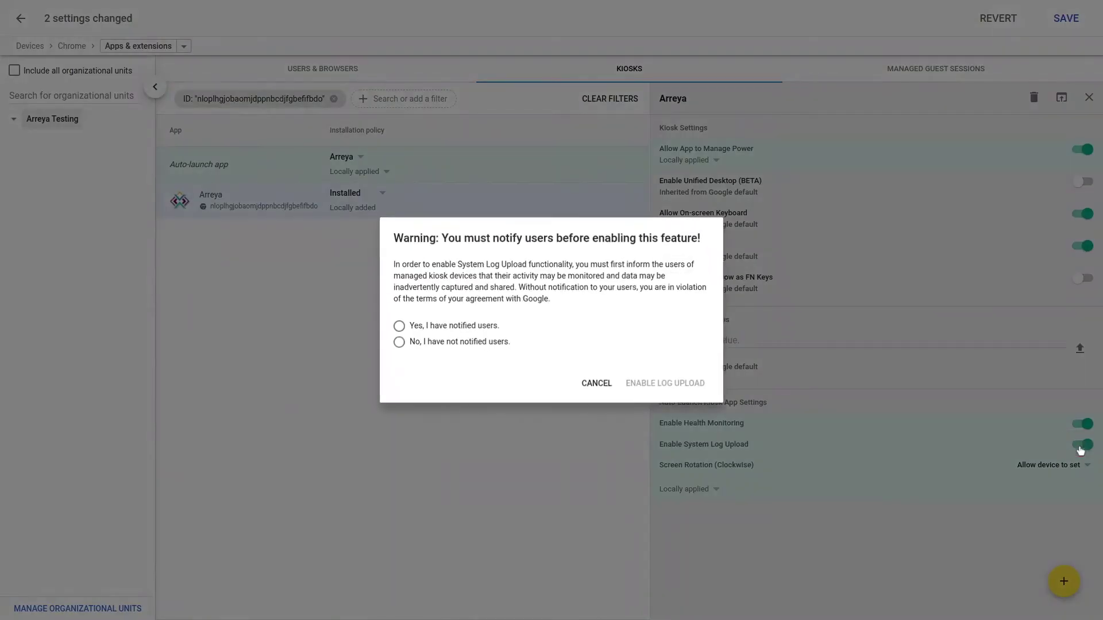
left_click(397, 325)
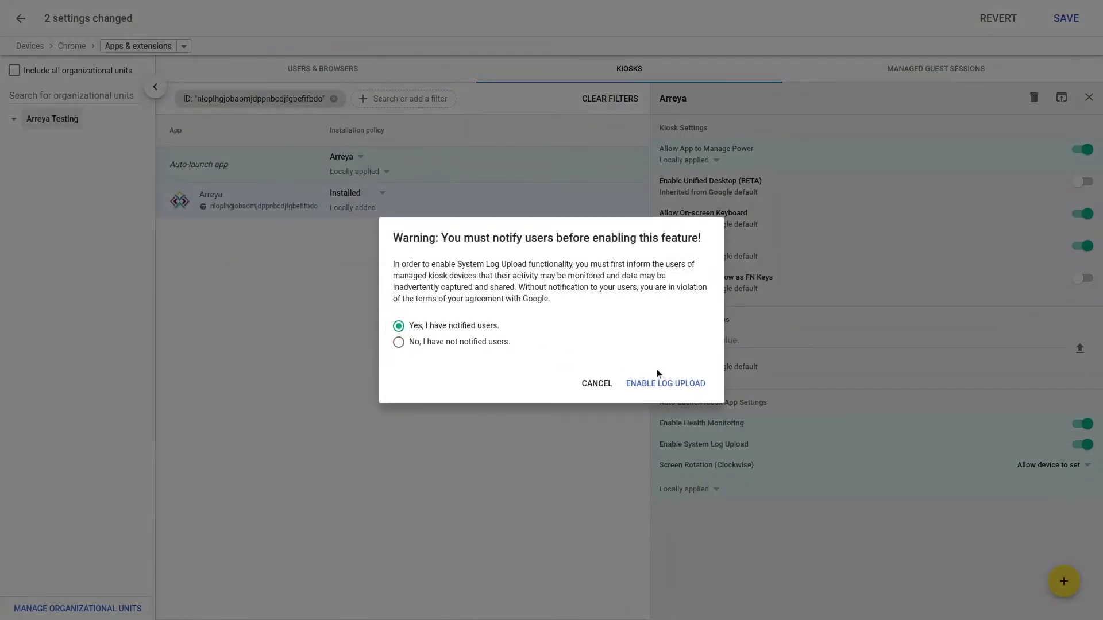
left_click(660, 384)
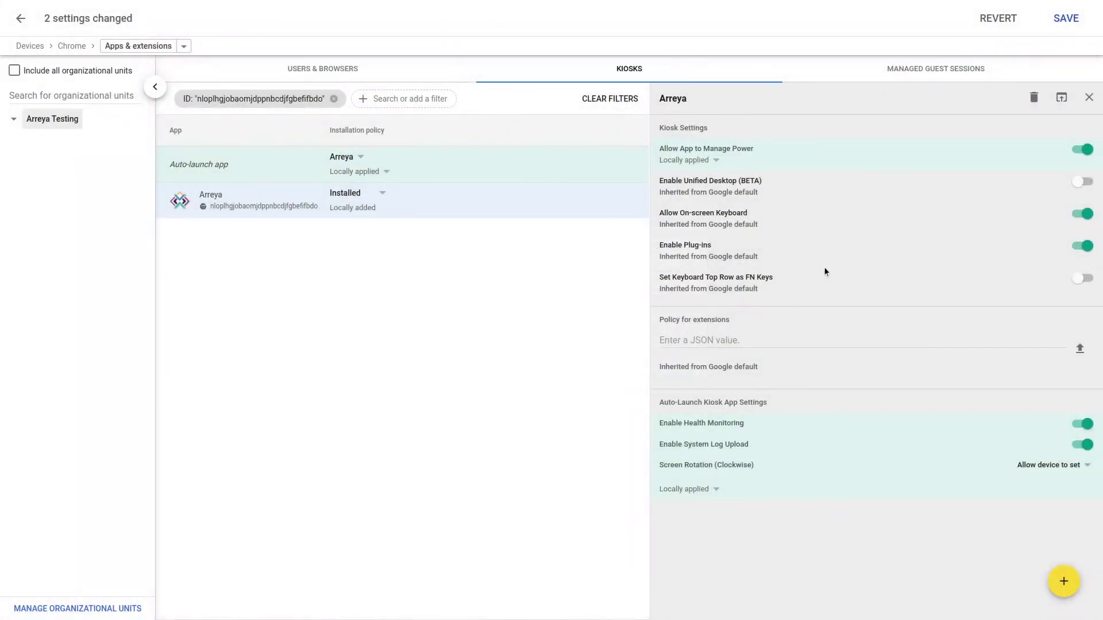
left_click(1060, 19)
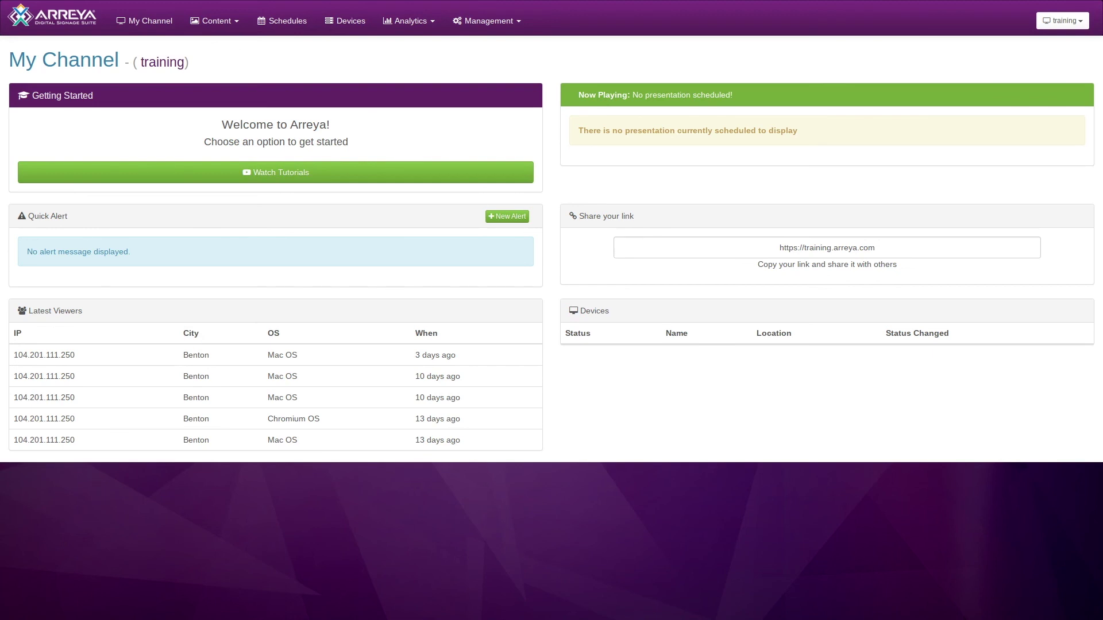
- Start a new device in My Devices and enter its name, Device
left_click(349, 21)
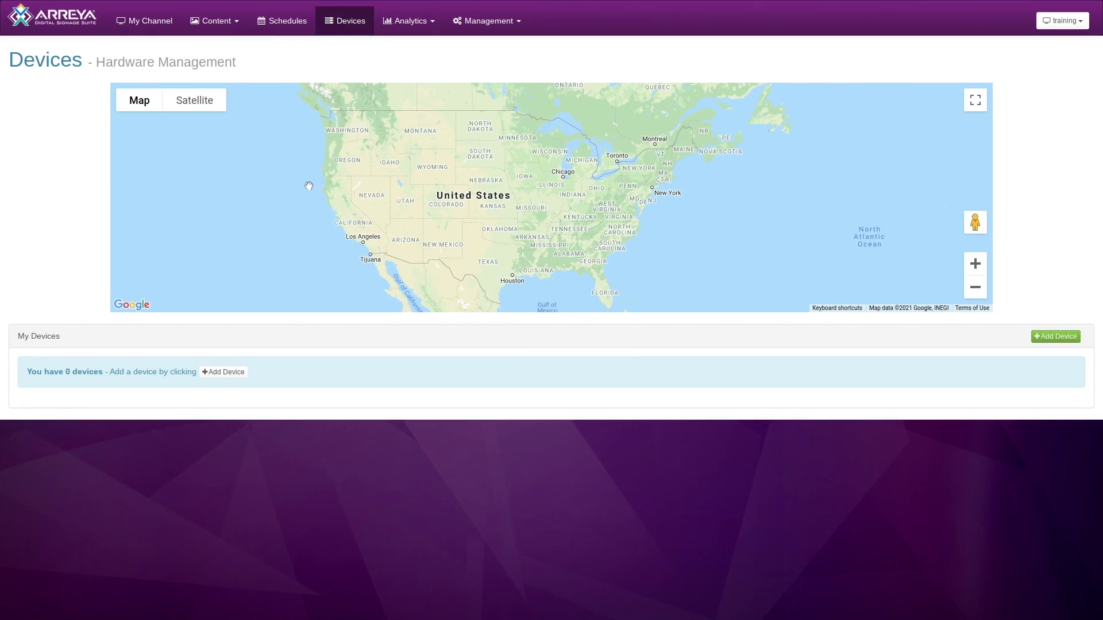
left_click(235, 375)
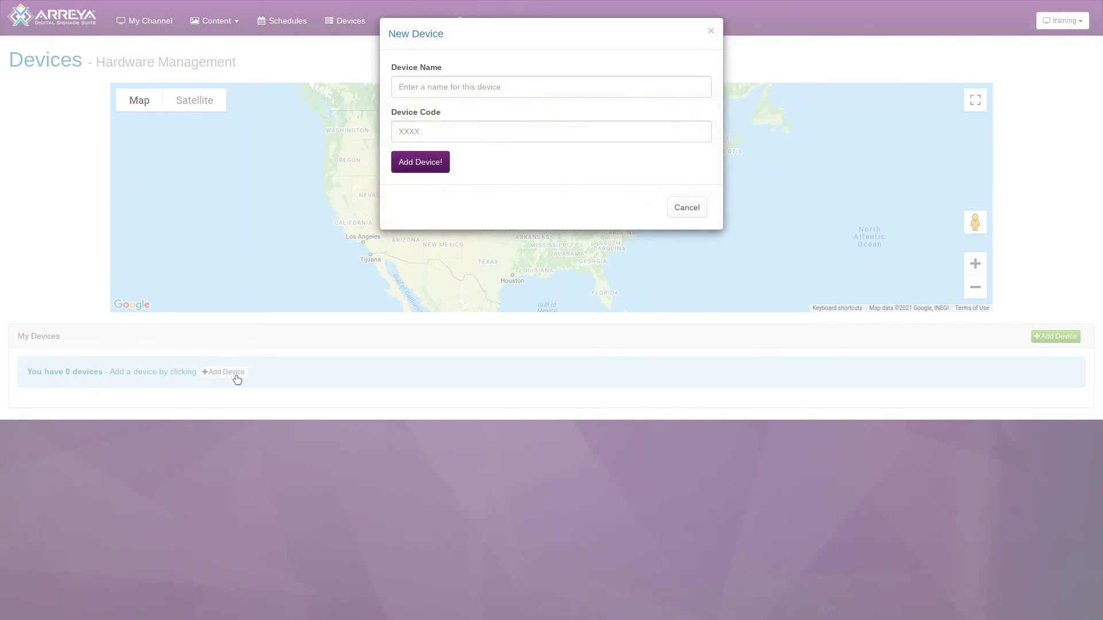
left_click(443, 91)
type("Dev")
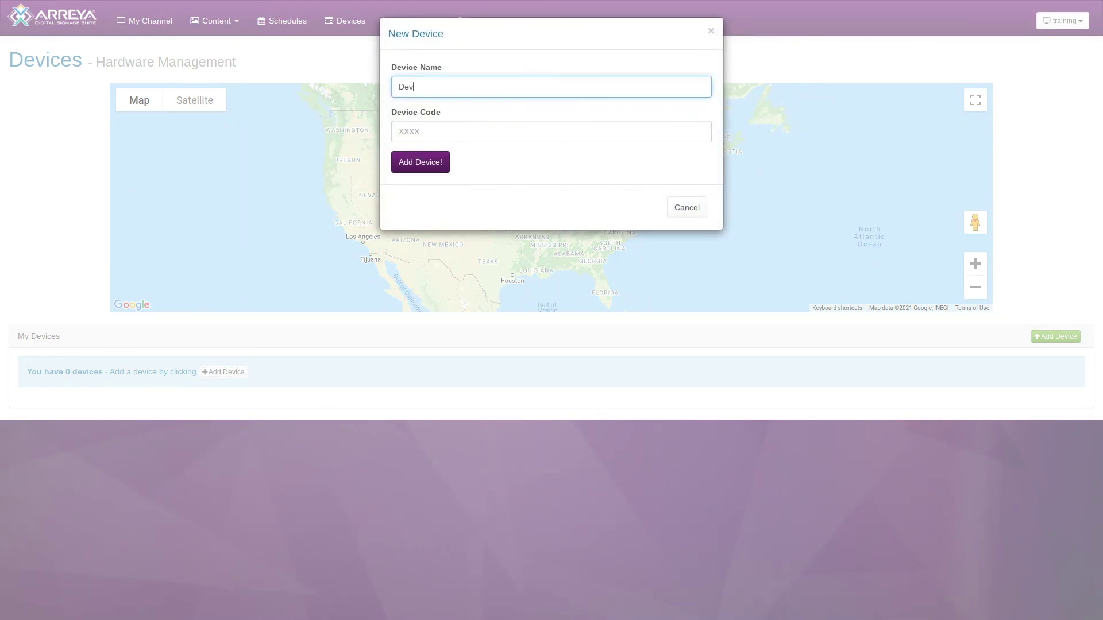
type("ice")
left_click(456, 135)
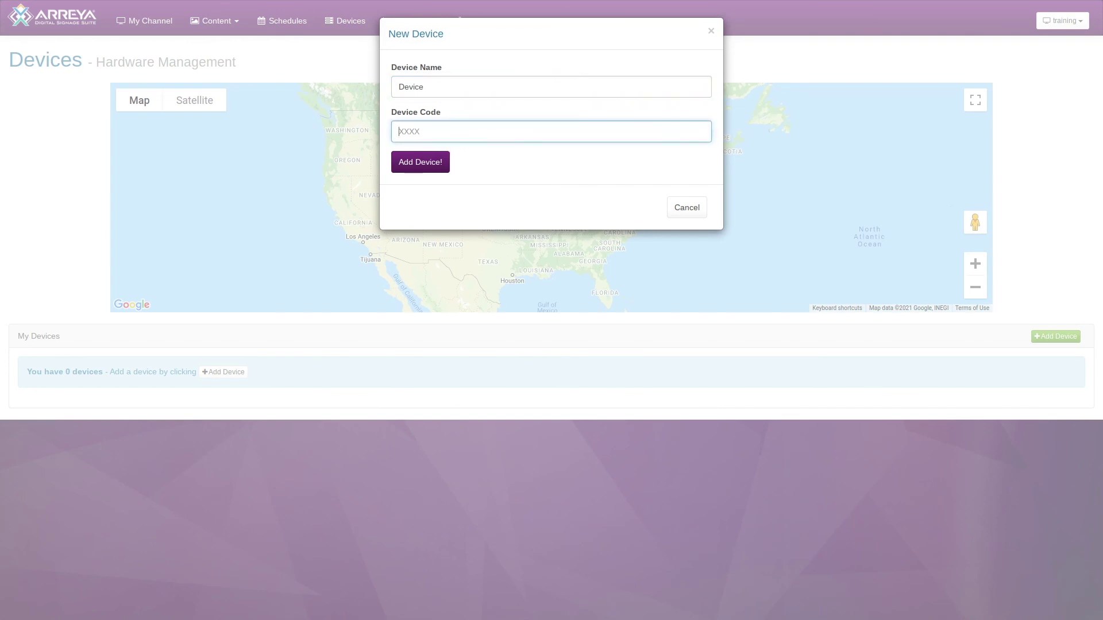
left_click(506, 162)
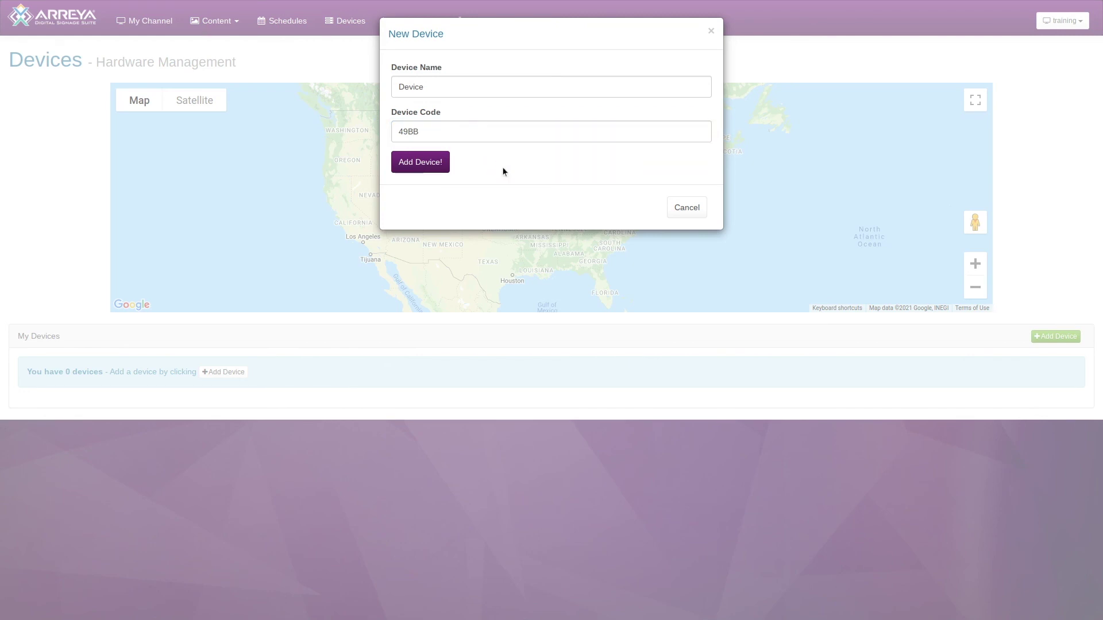
left_click(421, 173)
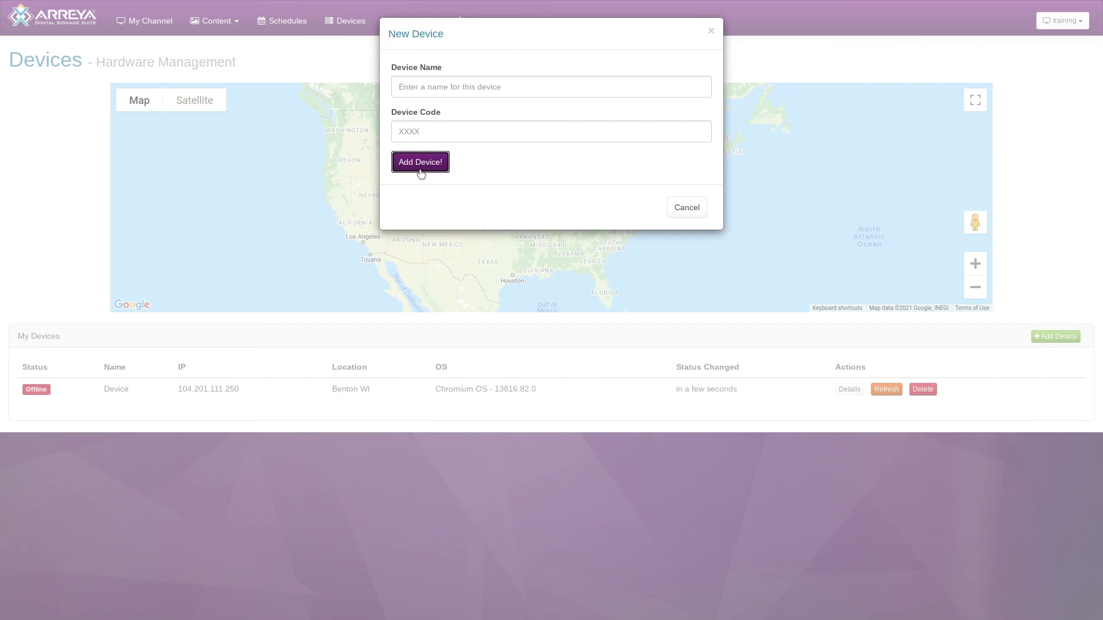
left_click(711, 32)
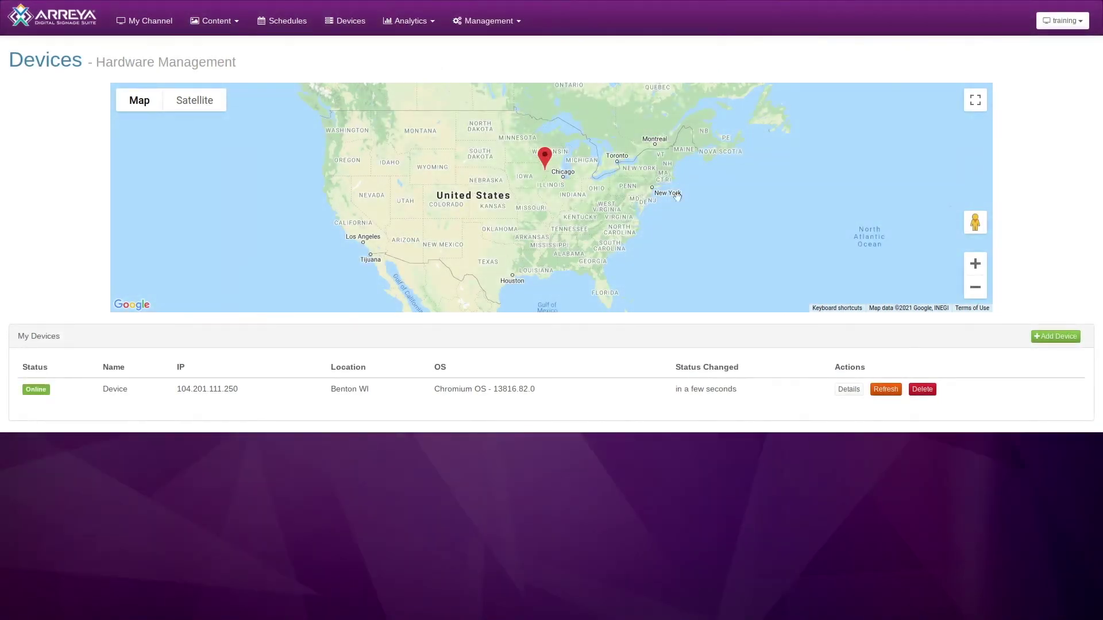